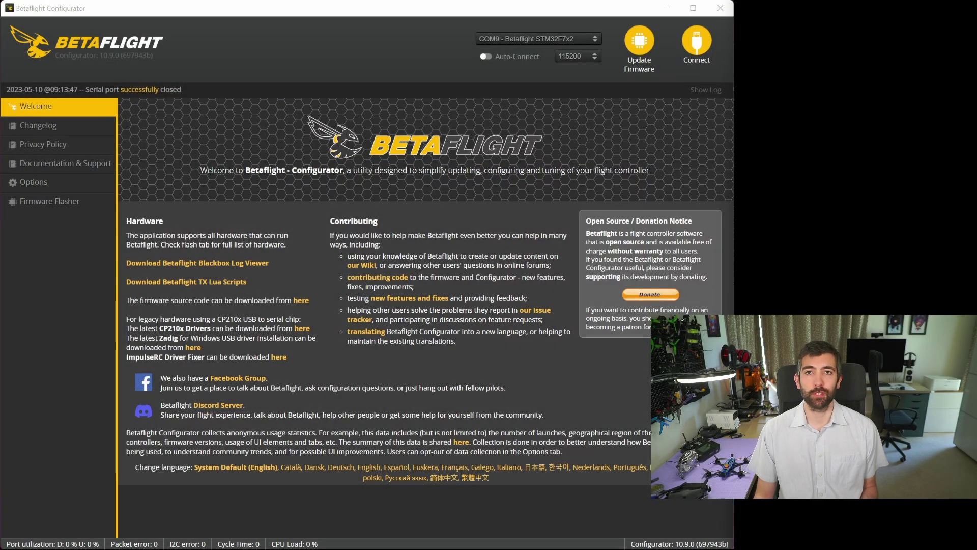
# - Connect to the flight controller and open the Presets tab listing the 4.4 tunes
pyautogui.click(697, 50)
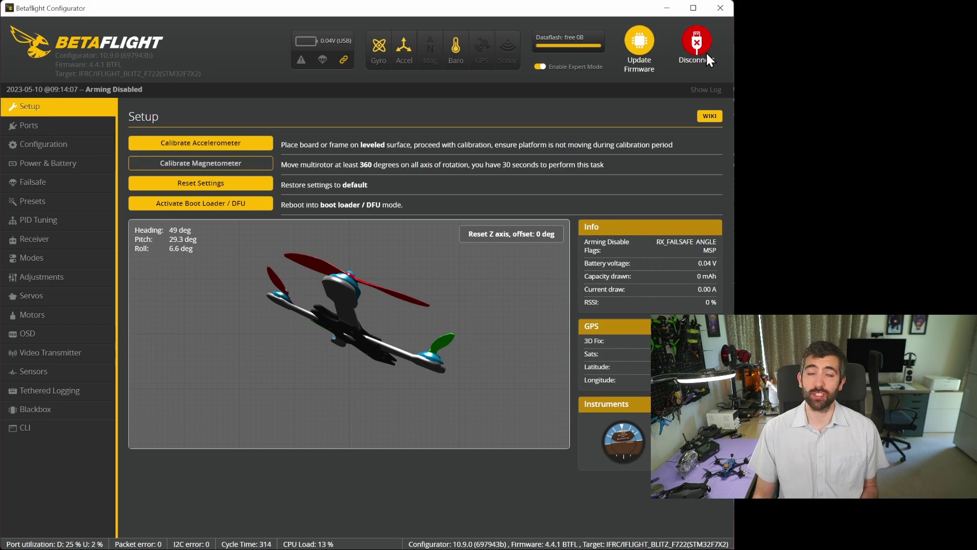
pyautogui.click(44, 204)
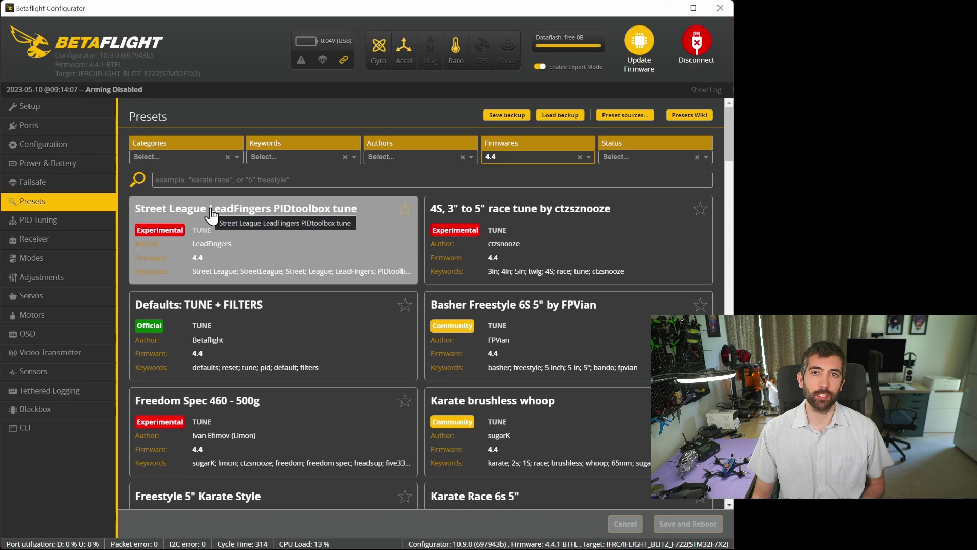
# - Add a custom preset source 'AOS RC' with the pasted GitHub URL and branch aos-rc, then make it active
pyautogui.click(633, 115)
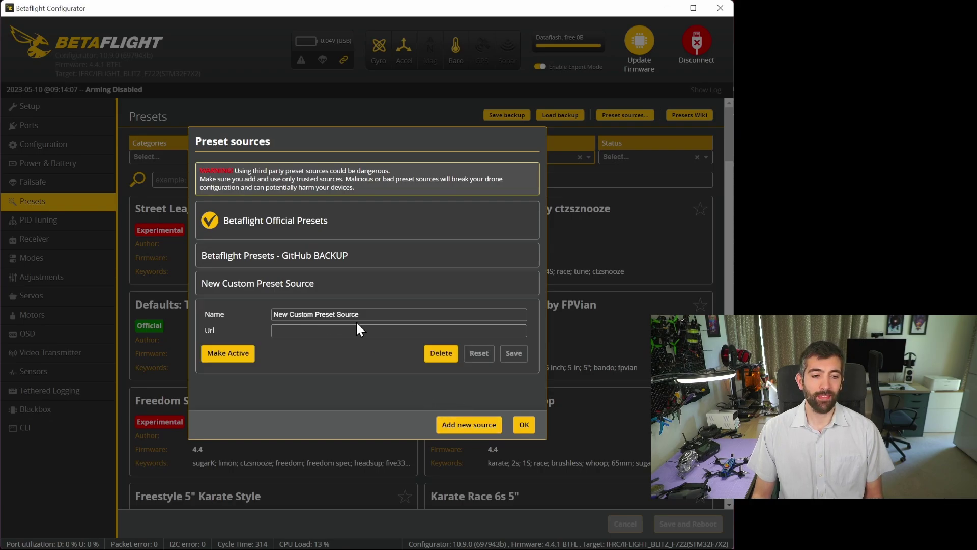
pyautogui.moveTo(362, 314); pyautogui.dragTo(225, 315)
pyautogui.write('AOS RC')
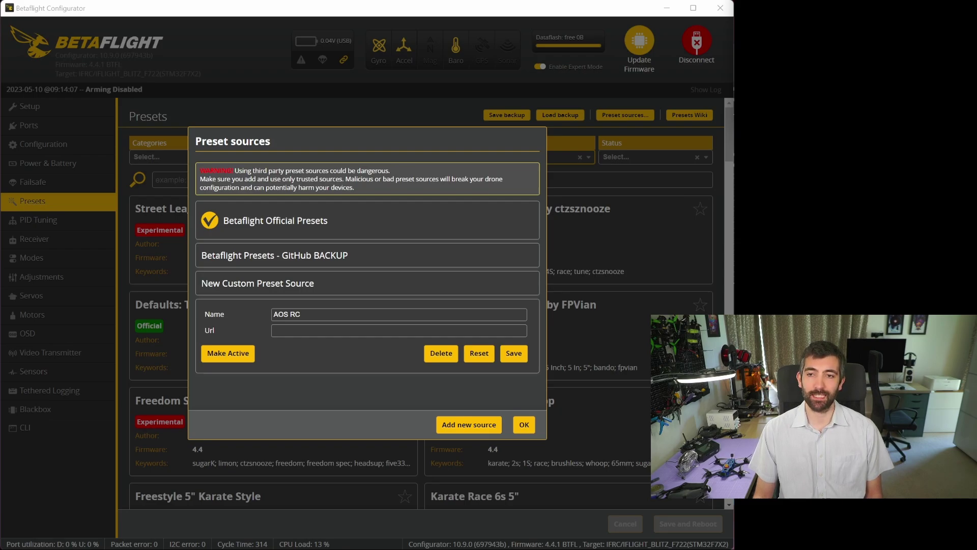
pyautogui.click(358, 330)
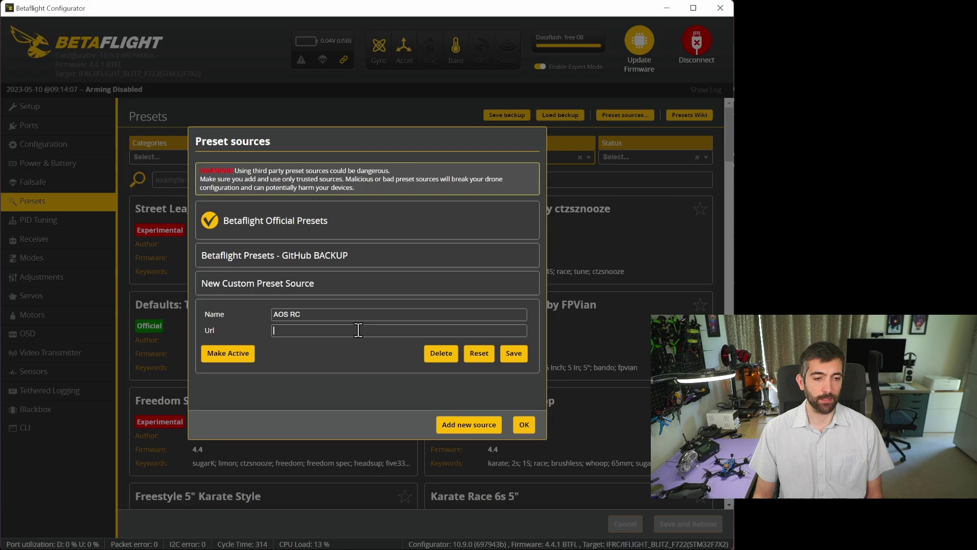
pyautogui.write('https://github.com/ChrisRosser/firmware-presets')
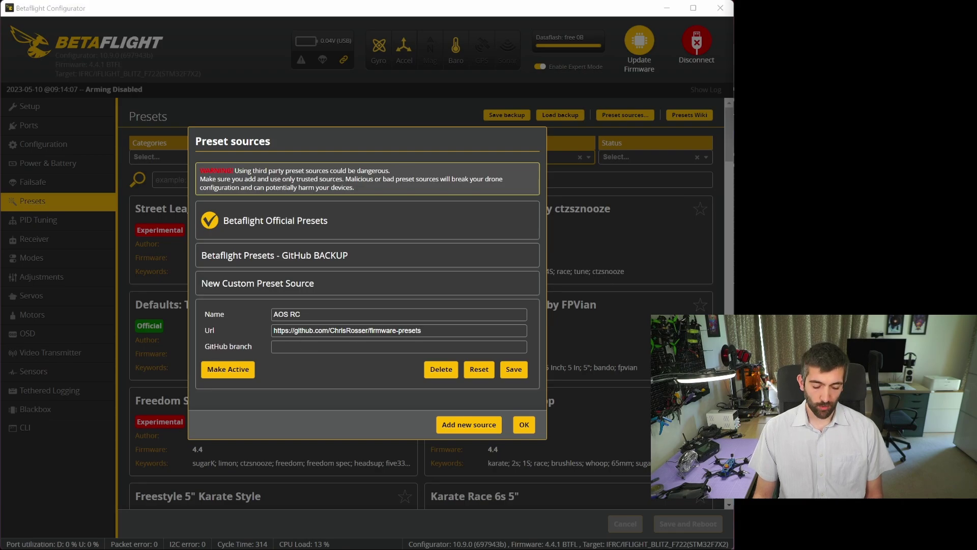
pyautogui.click(359, 347)
pyautogui.write('aos-rc')
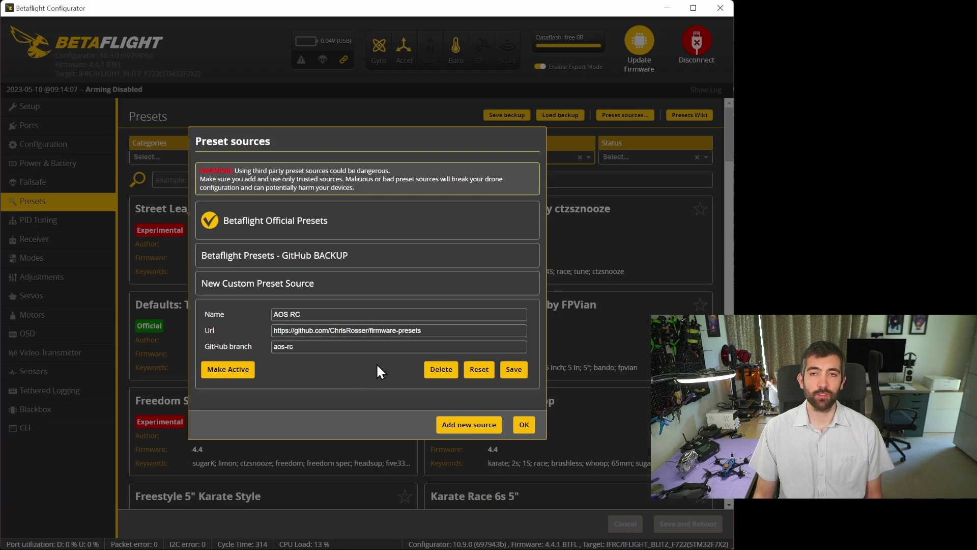
pyautogui.click(514, 370)
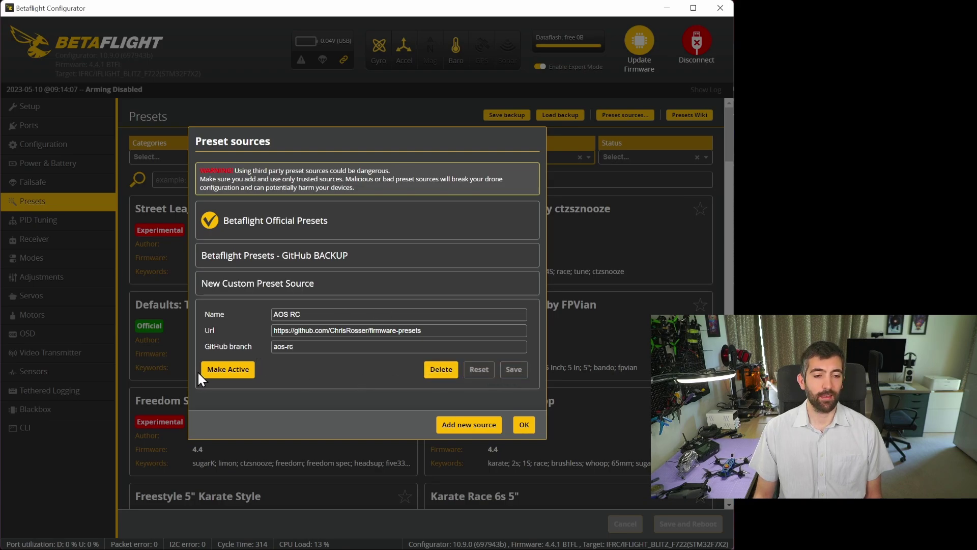
pyautogui.click(229, 369)
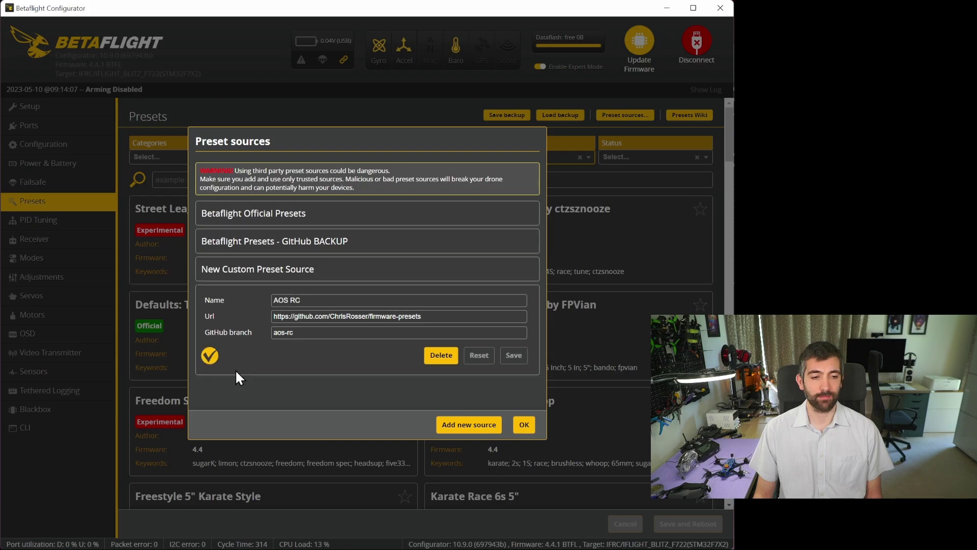
# - Reload the presets and search 'aos' to browse the AOS tunes and AOS filters
pyautogui.click(525, 426)
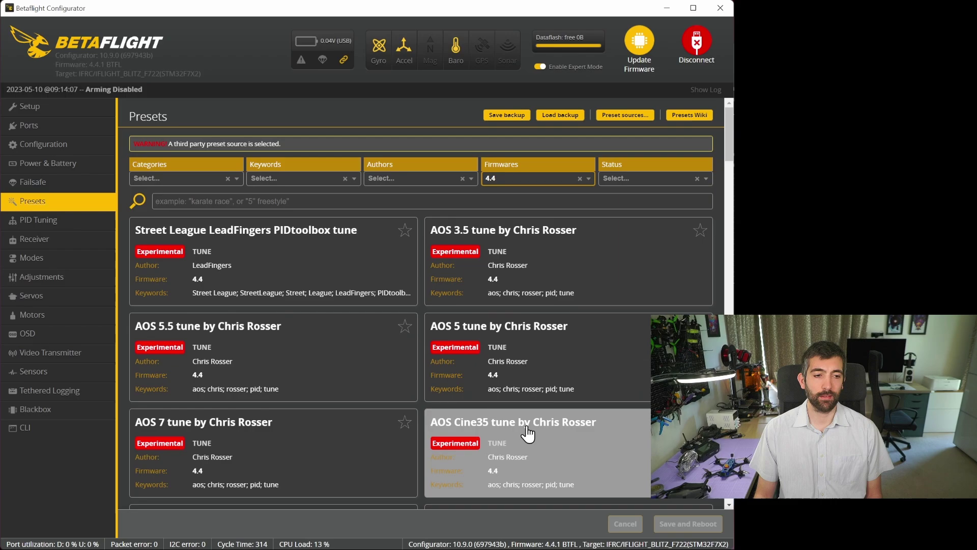
pyautogui.click(225, 197)
pyautogui.write('aos')
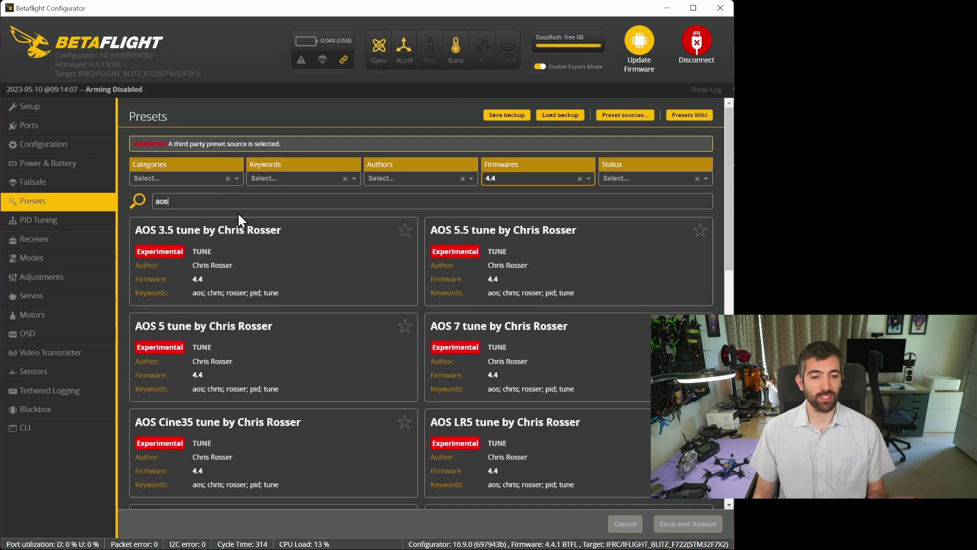
pyautogui.scroll(-3, 317, 246)
pyautogui.scroll(-4, 314, 245)
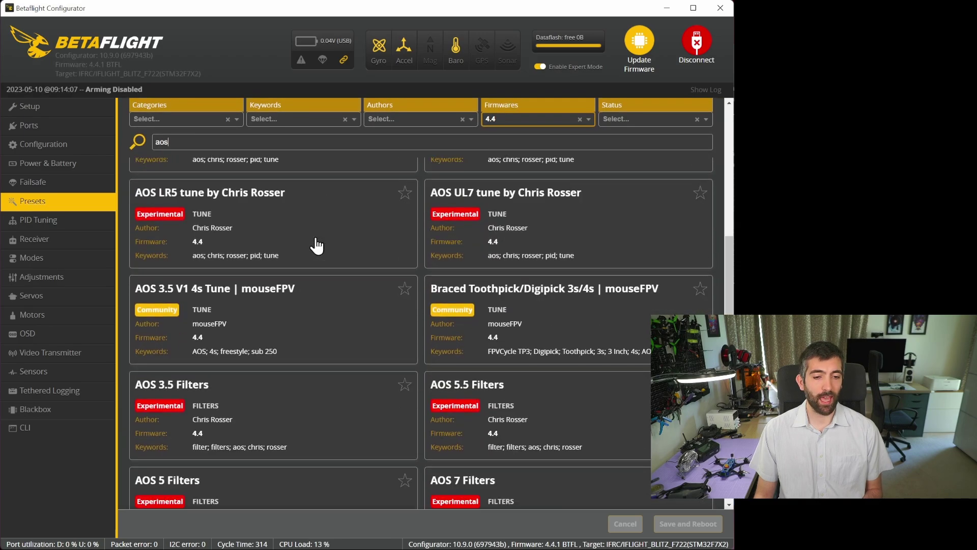
pyautogui.scroll(-2, 387, 295)
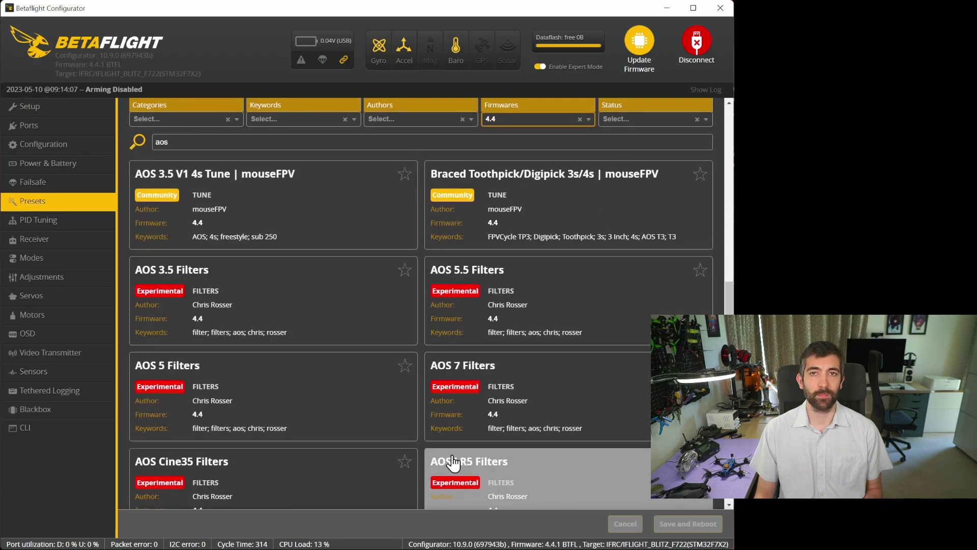
pyautogui.scroll(7, 476, 408)
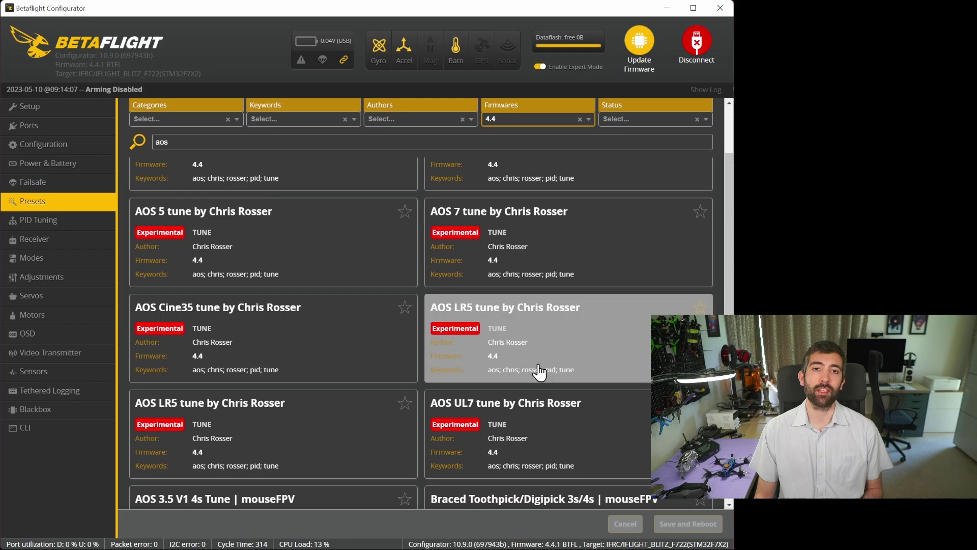
pyautogui.scroll(2, 540, 372)
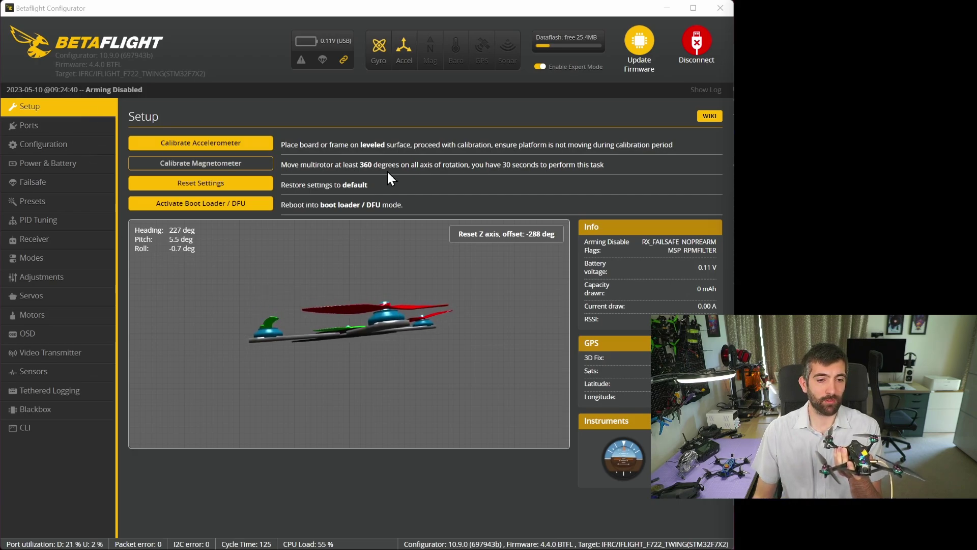
# - Reset the Z axis so the quad model's yaw offset becomes -227 deg
pyautogui.click(500, 238)
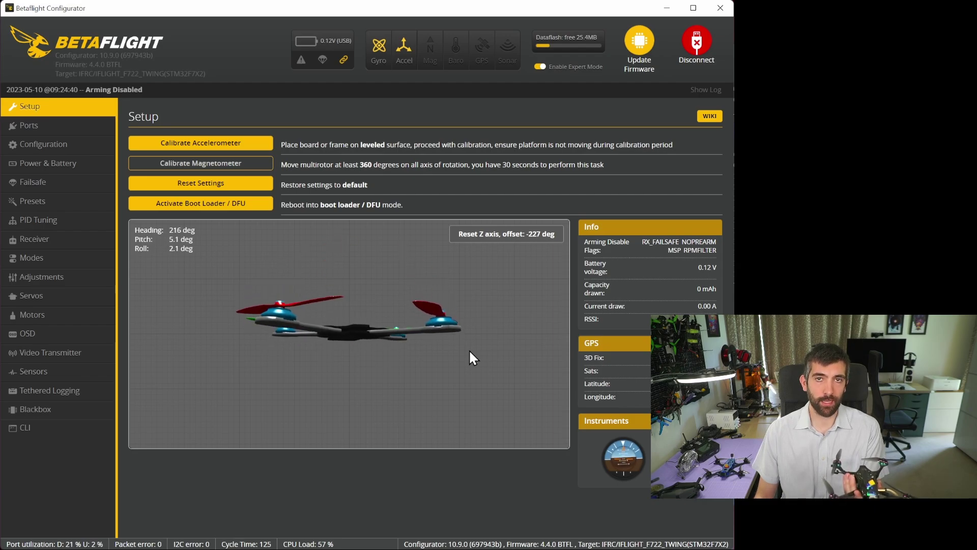
# - Show the Configuration tab to check the 8.00 kHz gyro/PID loop and the enabled accelerometer
pyautogui.click(51, 146)
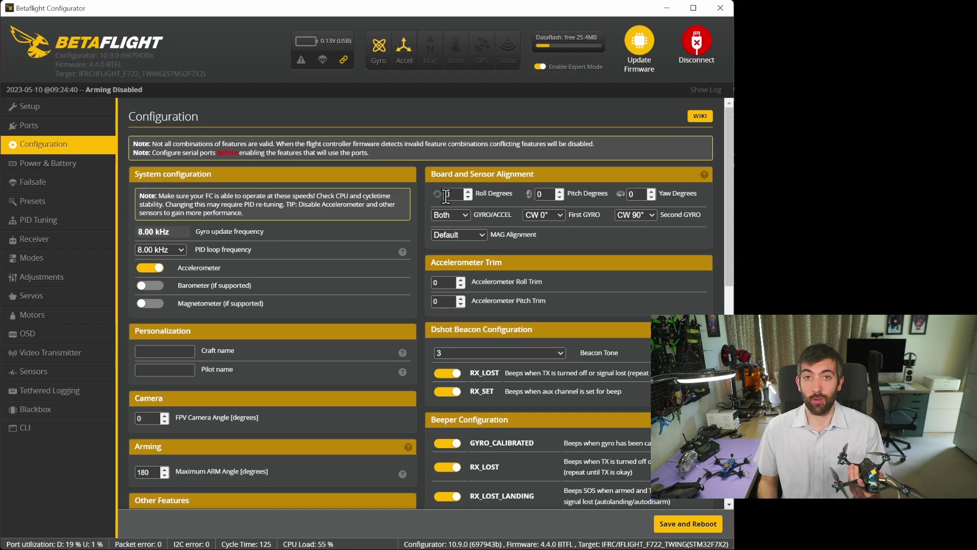
# - Return to the Setup overview, reset the model's yaw again and scroll down through it
pyautogui.click(84, 109)
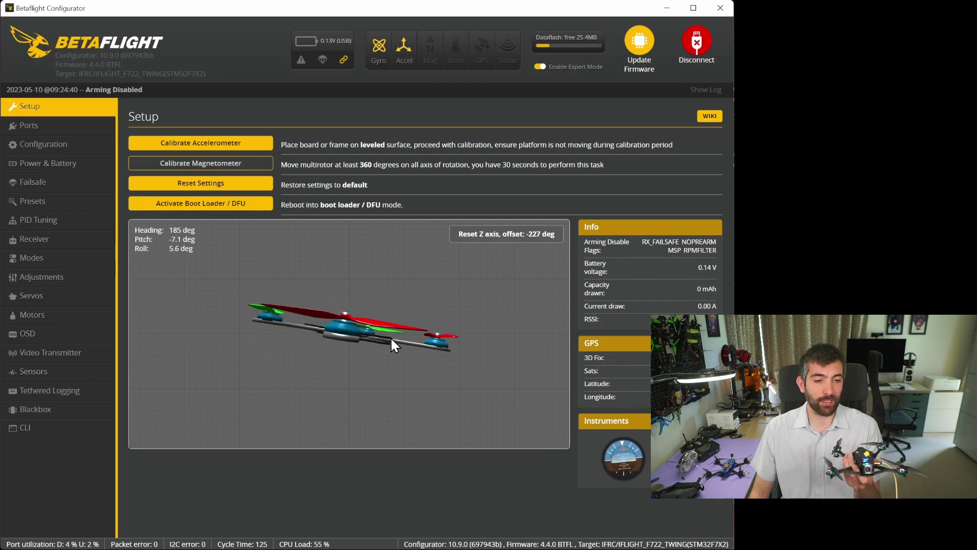
pyautogui.click(492, 238)
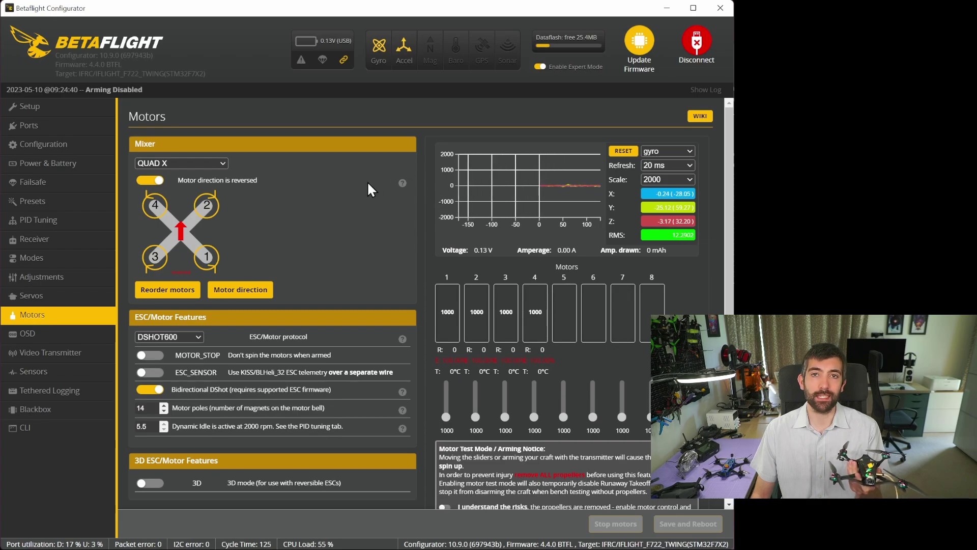
pyautogui.scroll(-1, 382, 186)
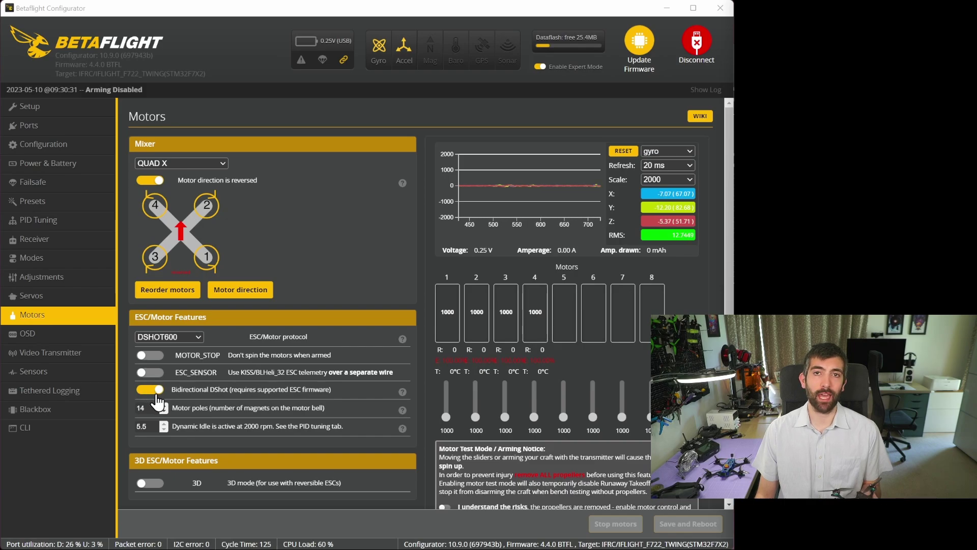
pyautogui.click(155, 392)
pyautogui.click(158, 393)
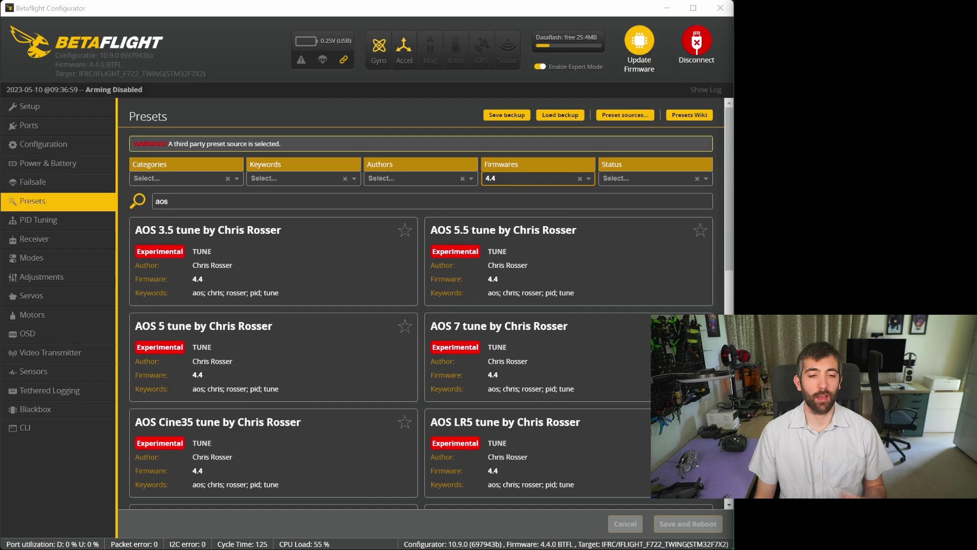
# - Open the AOS LR5 tune preset and show its options list with 5 of 12 selected
pyautogui.click(606, 462)
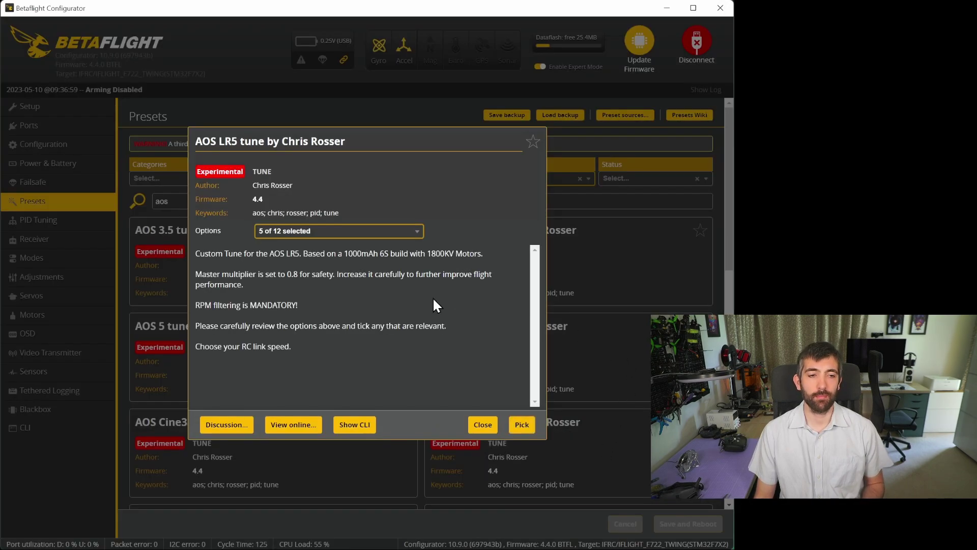
pyautogui.click(356, 231)
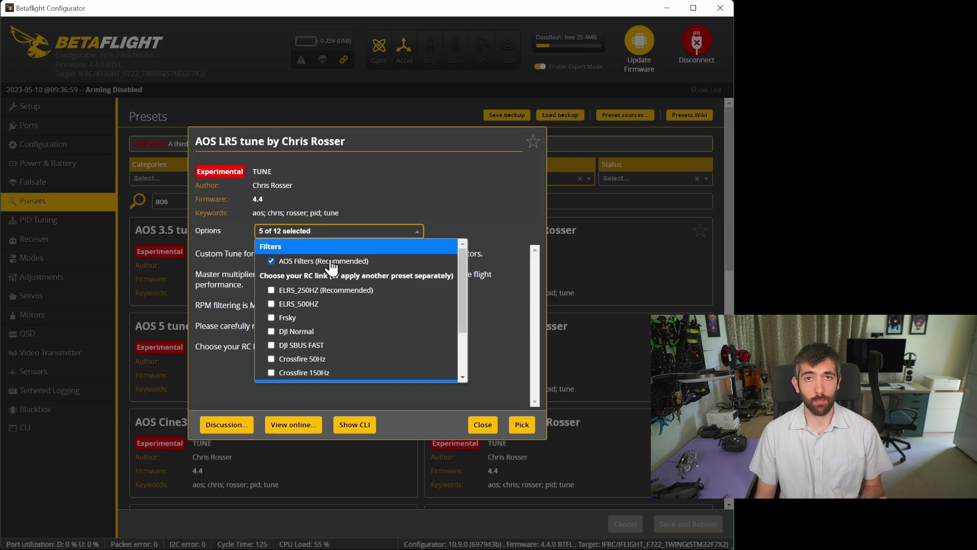
pyautogui.moveTo(465, 260); pyautogui.dragTo(460, 269)
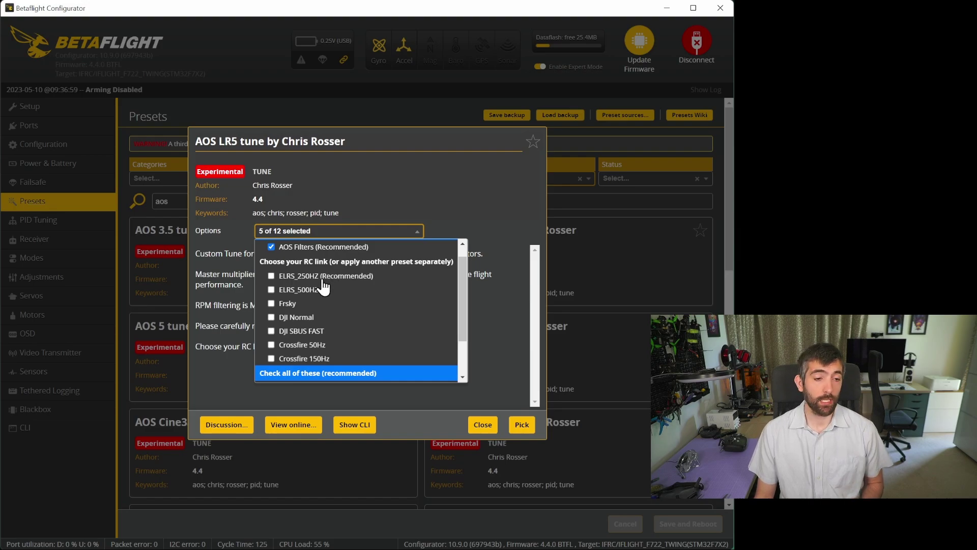
pyautogui.scroll(1, 285, 325)
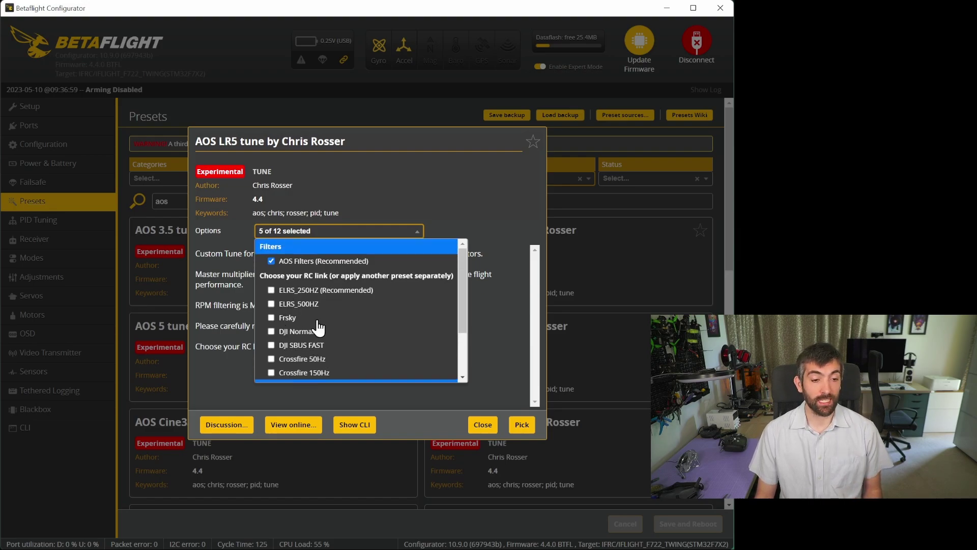
pyautogui.scroll(-1, 313, 326)
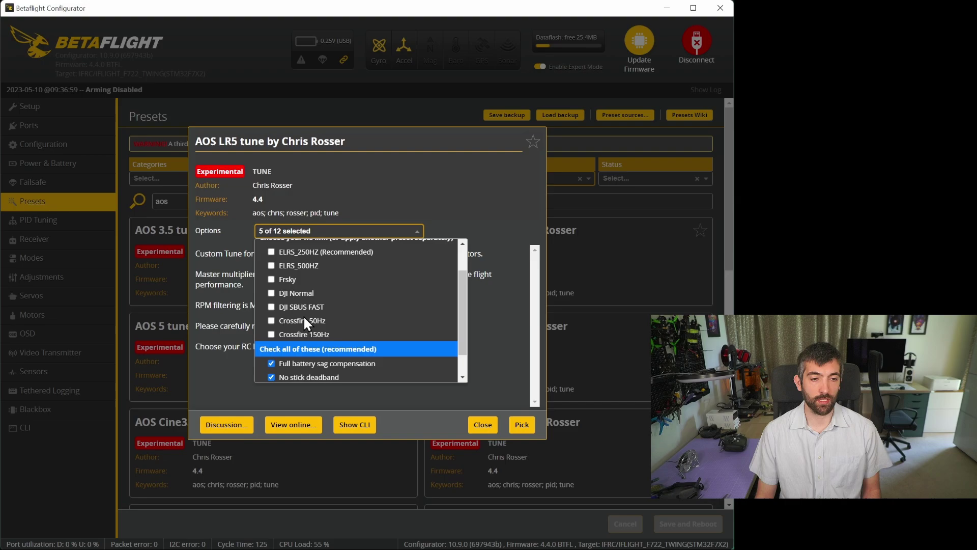
pyautogui.scroll(2, 308, 316)
pyautogui.scroll(-1, 324, 295)
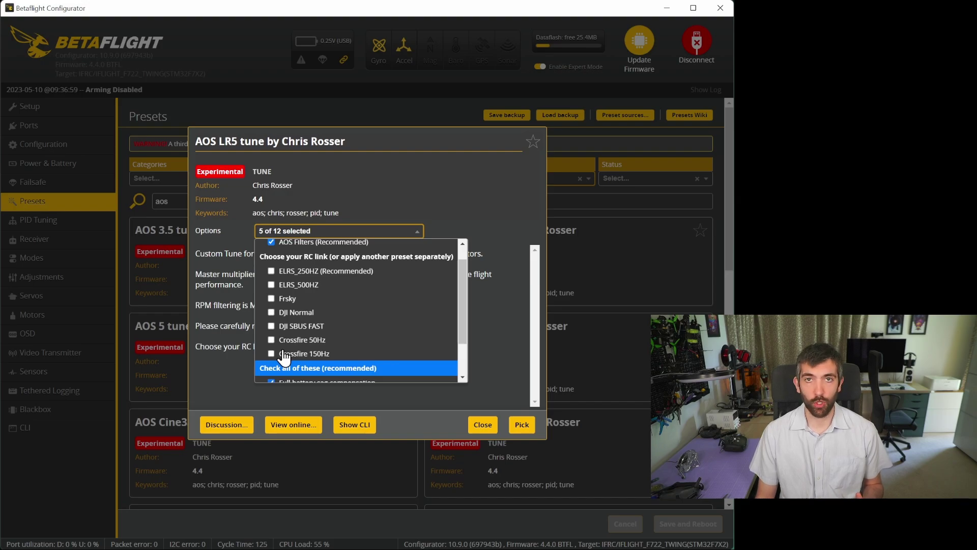
# - Scroll through the AOS LR5 preset's options list to locate ELRS_250HZ
pyautogui.scroll(-2, 361, 303)
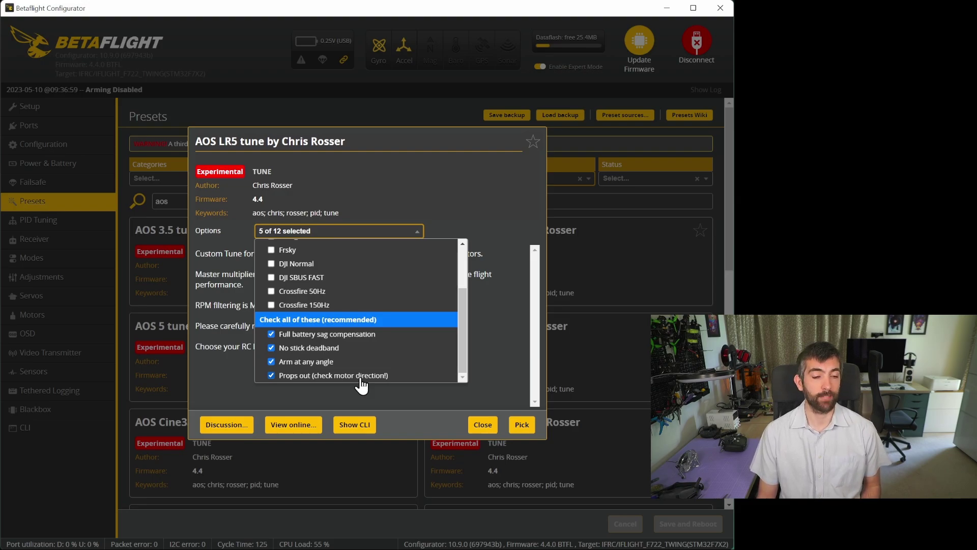
pyautogui.scroll(3, 339, 309)
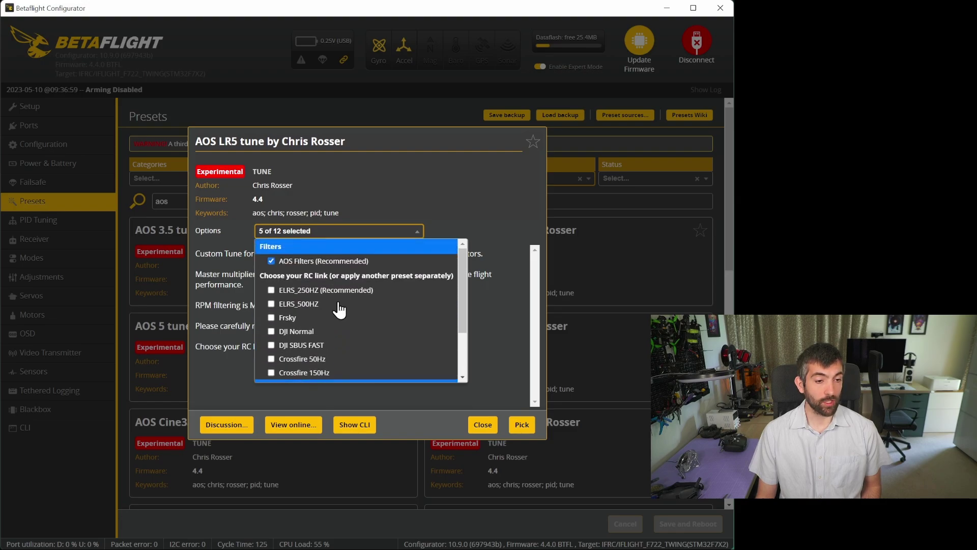
# - Add the ELRS_250HZ option, pick the AOS LR5 preset, and save and reboot the board
pyautogui.click(271, 289)
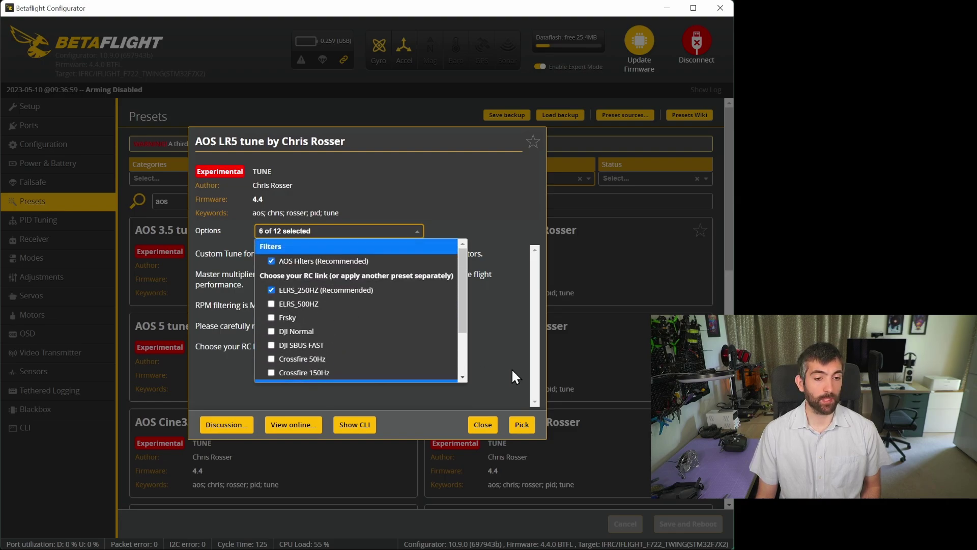
pyautogui.click(499, 346)
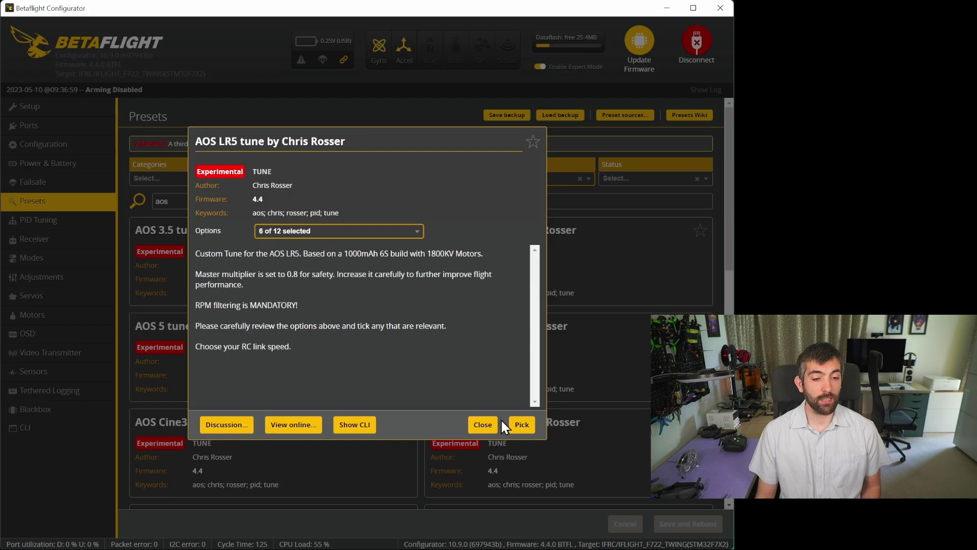
pyautogui.click(521, 426)
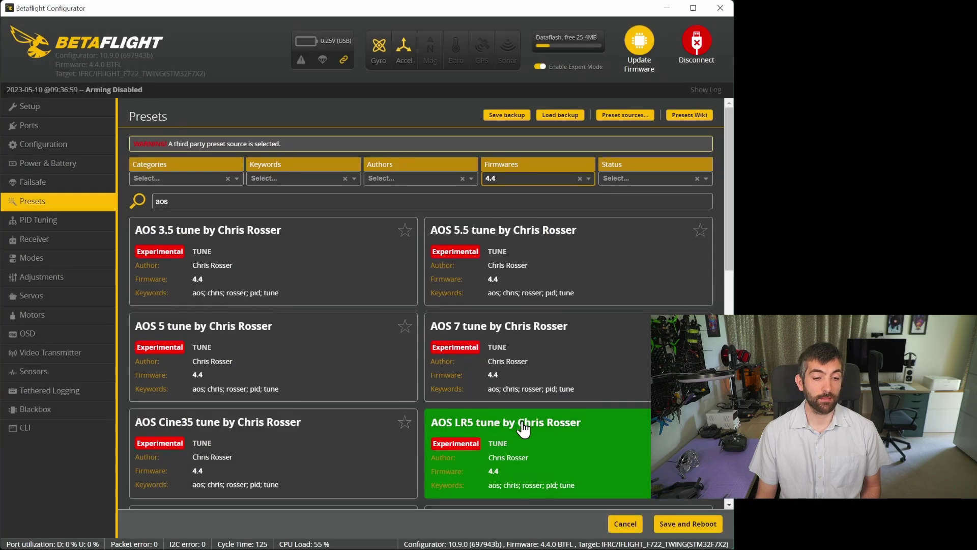
pyautogui.click(702, 531)
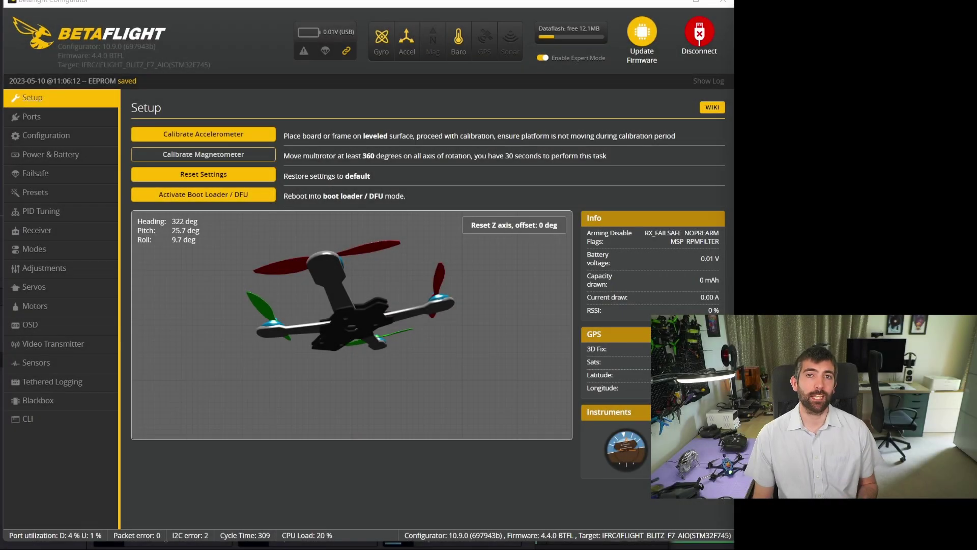
# - Toggle expert mode off and on in PID Tuning, review Master Multiplier 1.25, and save
pyautogui.click(50, 213)
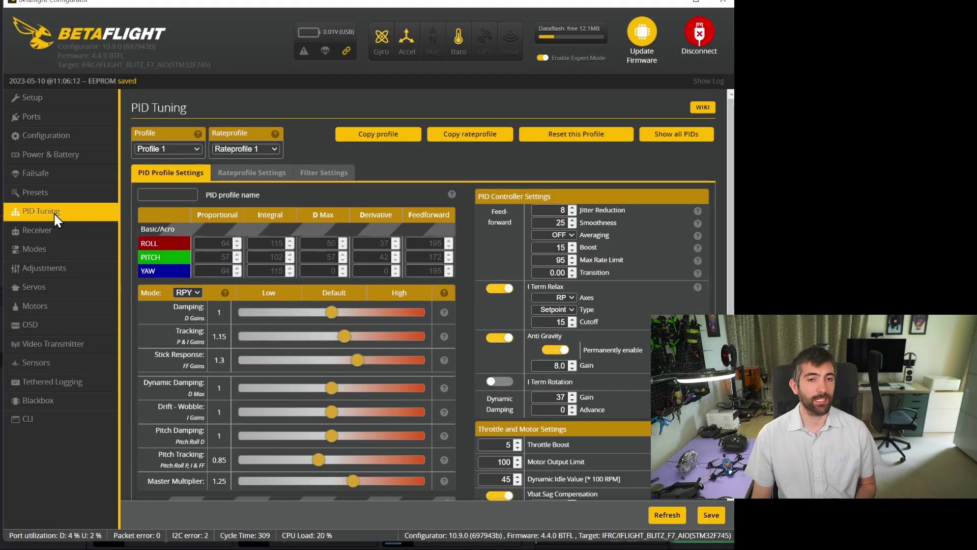
pyautogui.click(542, 57)
pyautogui.click(541, 57)
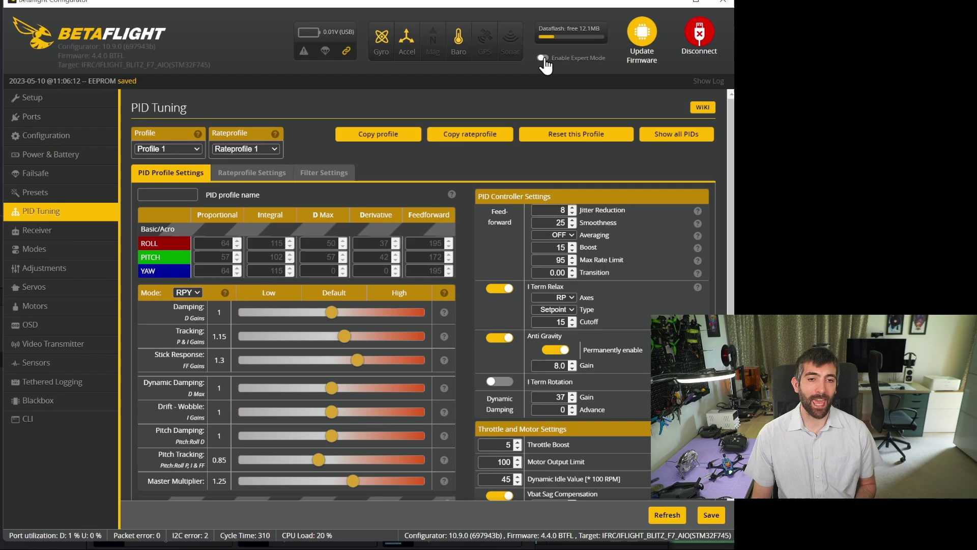
pyautogui.scroll(-1, 182, 401)
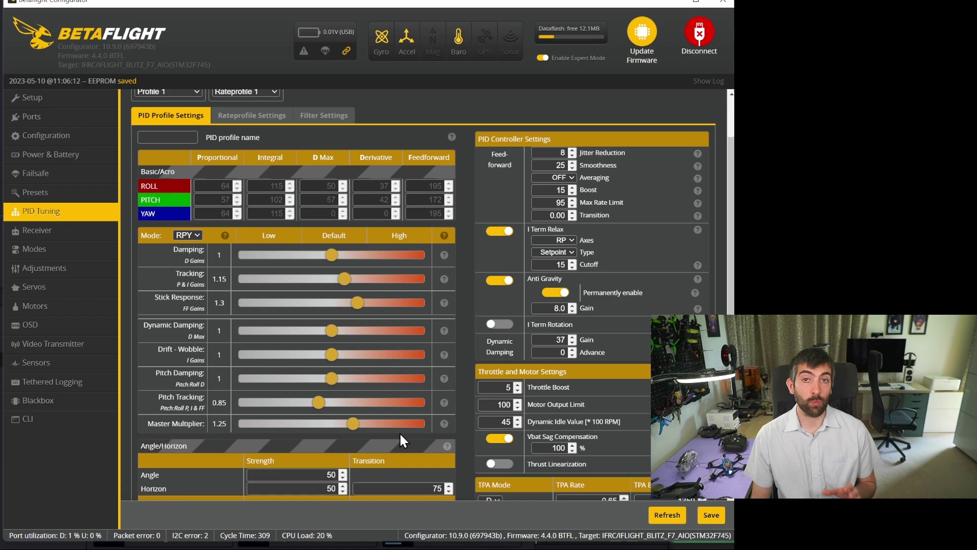
pyautogui.click(711, 515)
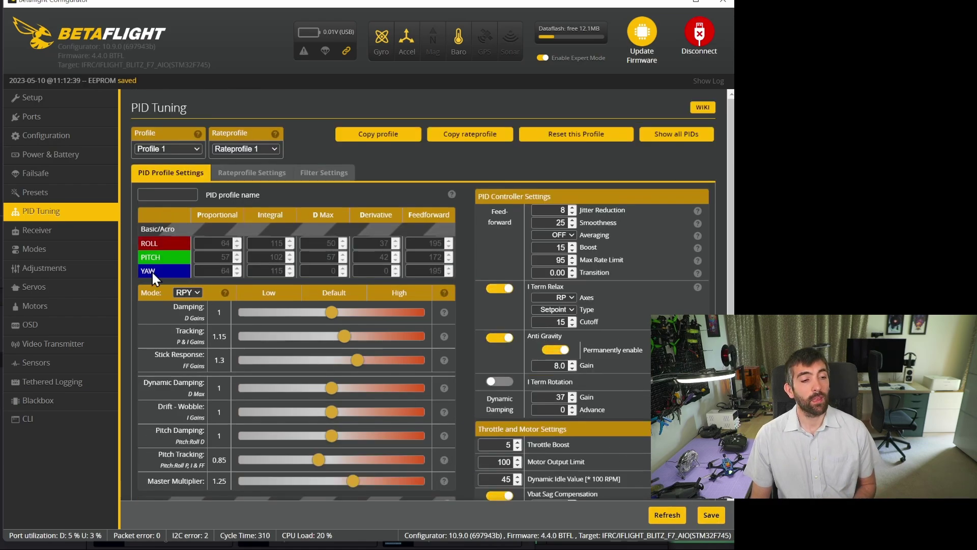
# - Open the Receiver tab and scroll to RC Smoothing, where both cutoff types show Auto
pyautogui.click(77, 237)
pyautogui.scroll(-4, 637, 307)
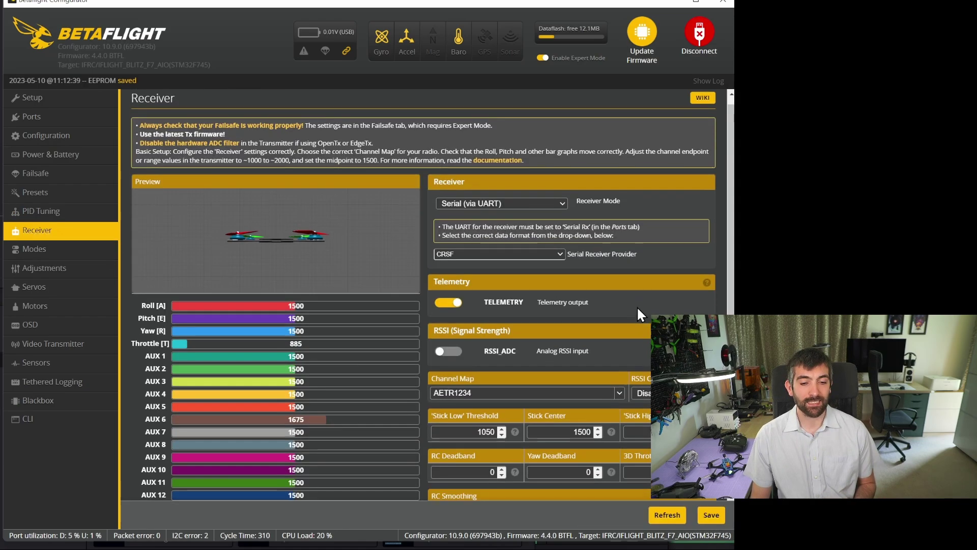